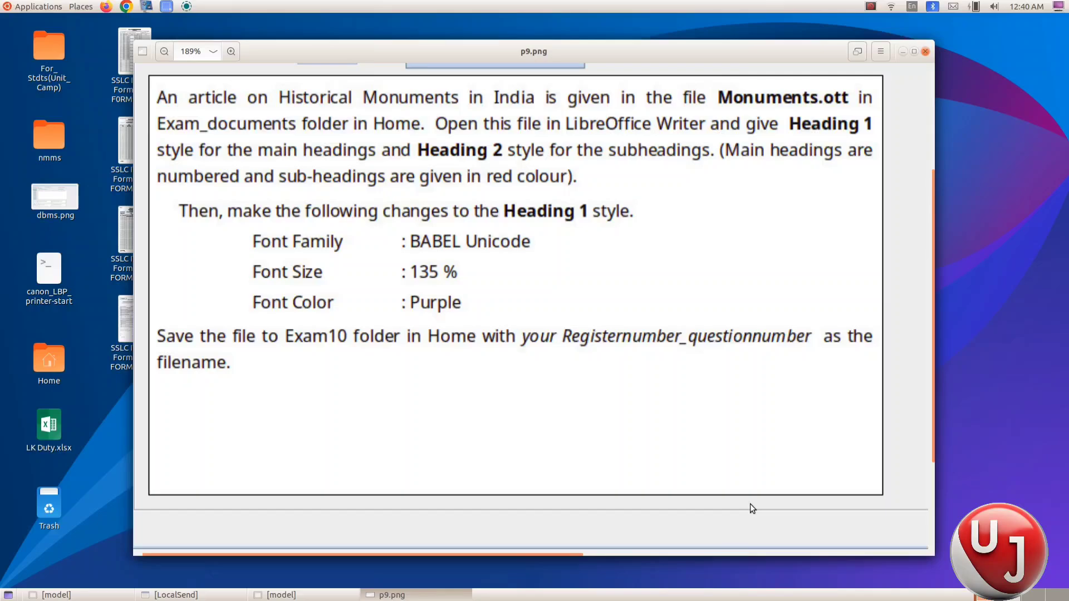
- Open Monuments.ott from the Exam_documents folder in Home
{"action": "left_click", "coordinate": [902, 52]}
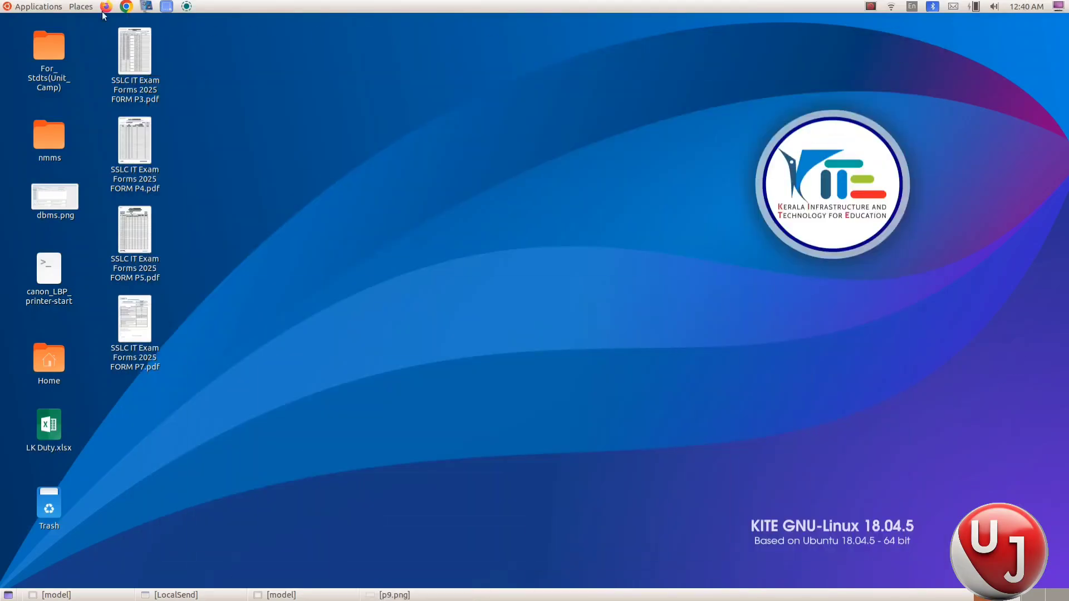
{"action": "left_click", "coordinate": [78, 7]}
{"action": "left_click", "coordinate": [92, 21]}
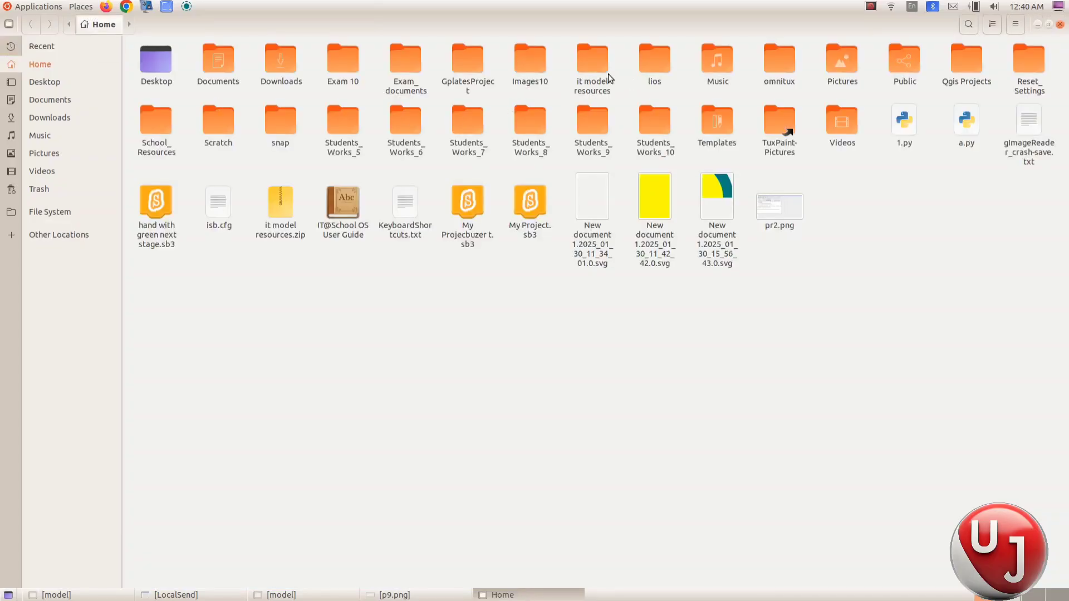
{"action": "double_click", "coordinate": [397, 56]}
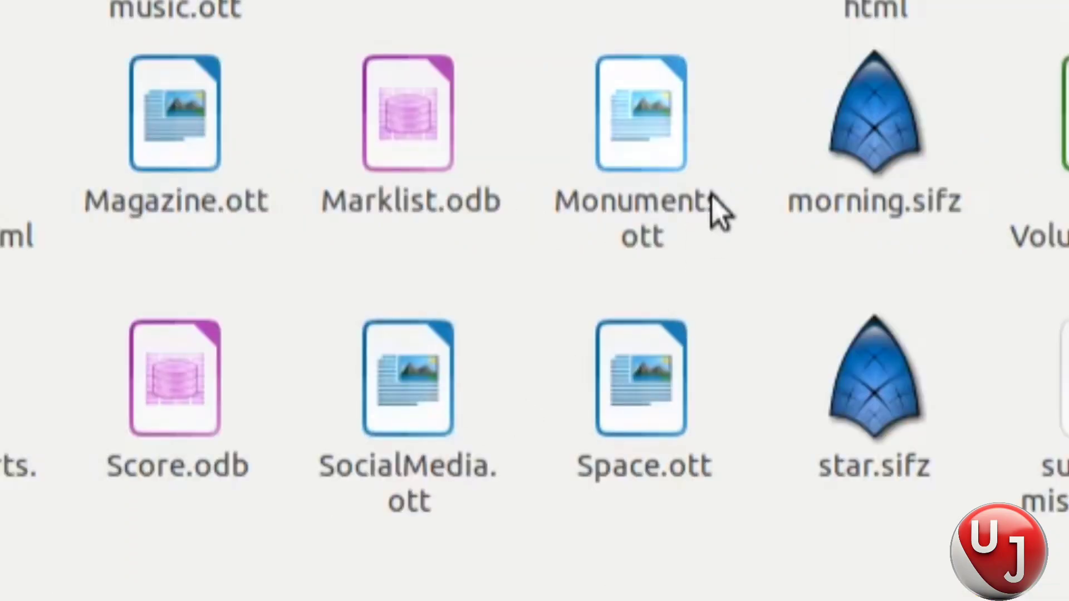
{"action": "double_click", "coordinate": [716, 210]}
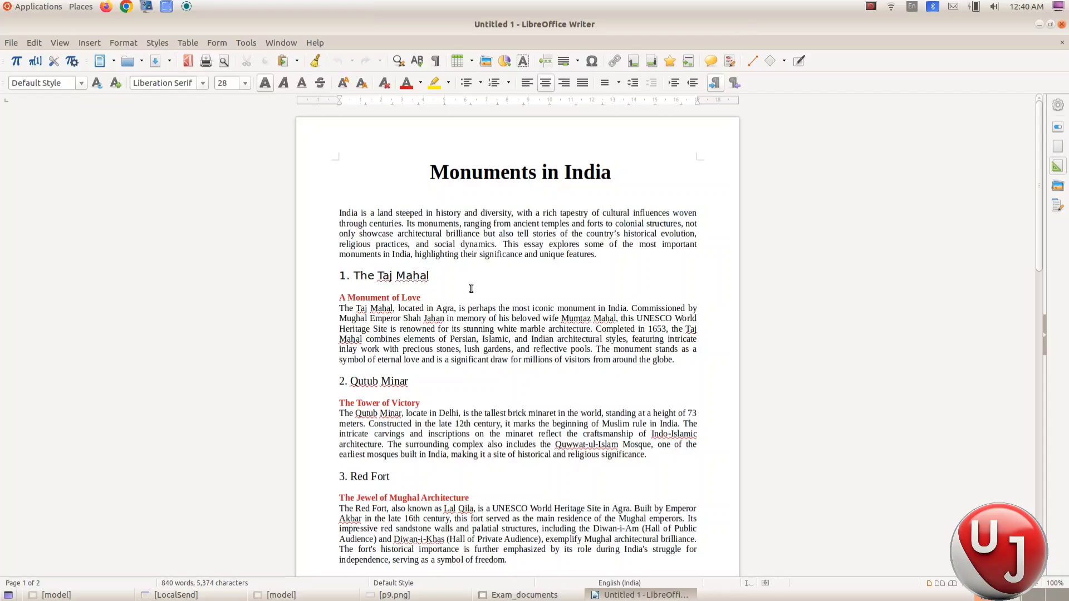
- Apply the Heading 1 style to all eight numbered main headings, from The Taj Mahal to Gol Gumbaz
{"action": "left_click_drag", "start_coordinate": [440, 277], "coordinate": [337, 275]}
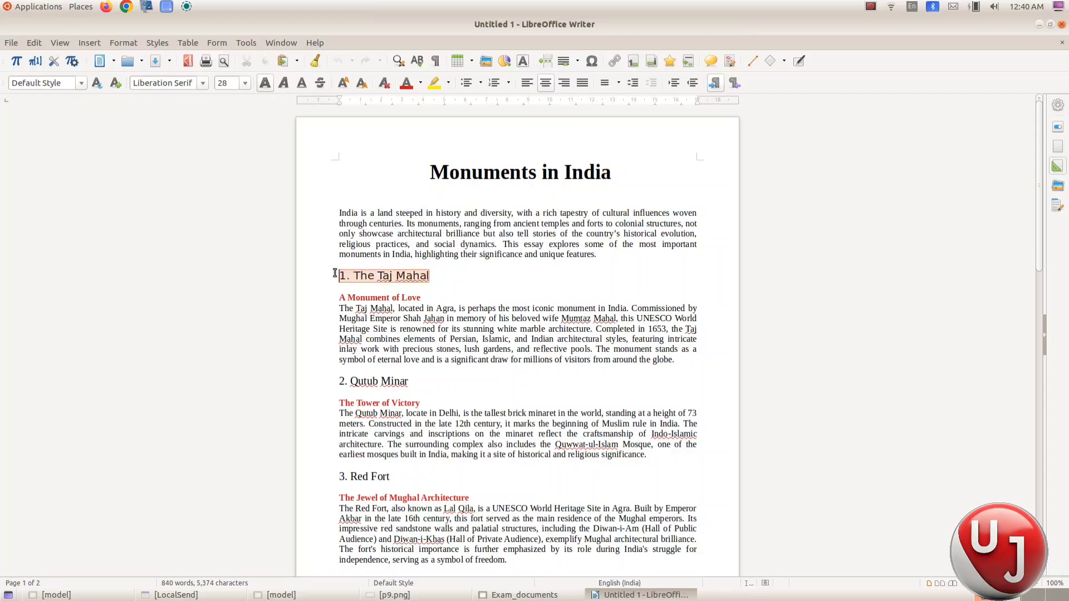
{"action": "scroll", "coordinate": [443, 403], "scroll_direction": "down", "scroll_amount": 1}
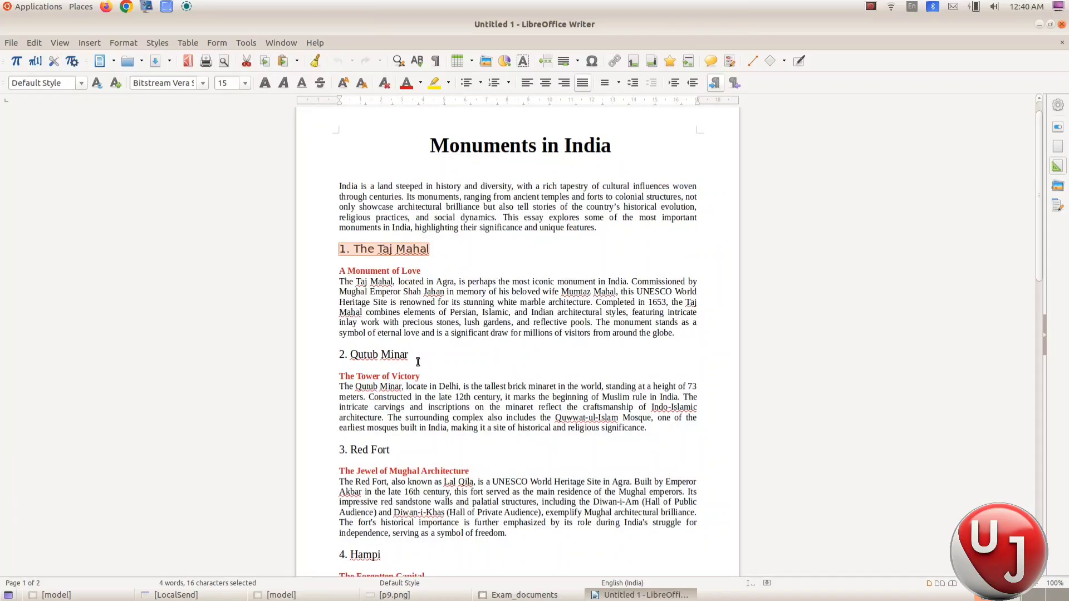
{"action": "left_click_drag", "start_coordinate": [417, 360], "coordinate": [336, 354]}
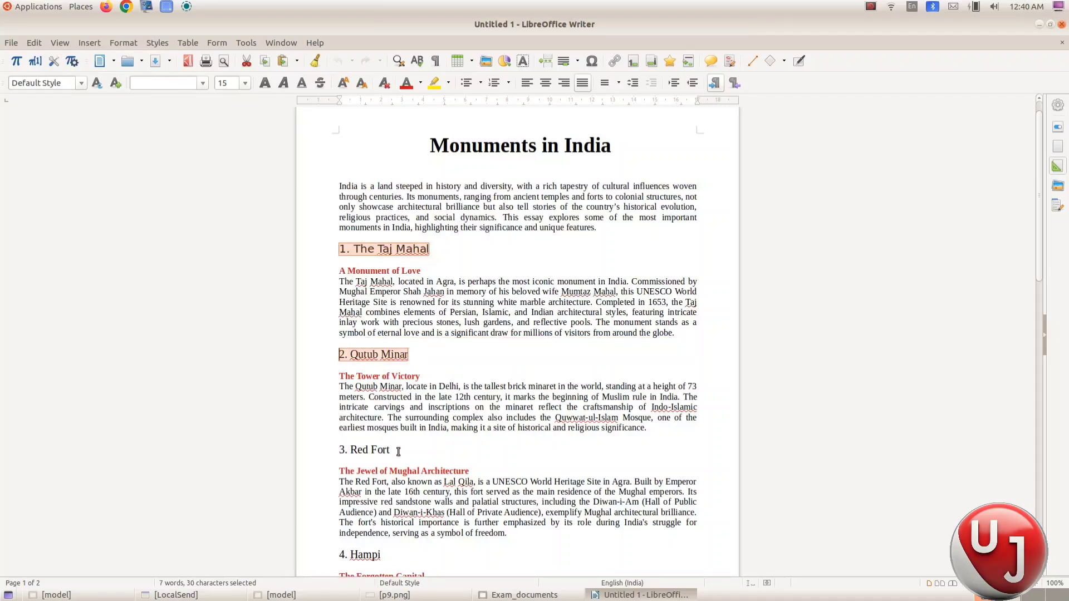
{"action": "left_click_drag", "start_coordinate": [398, 450], "coordinate": [332, 450]}
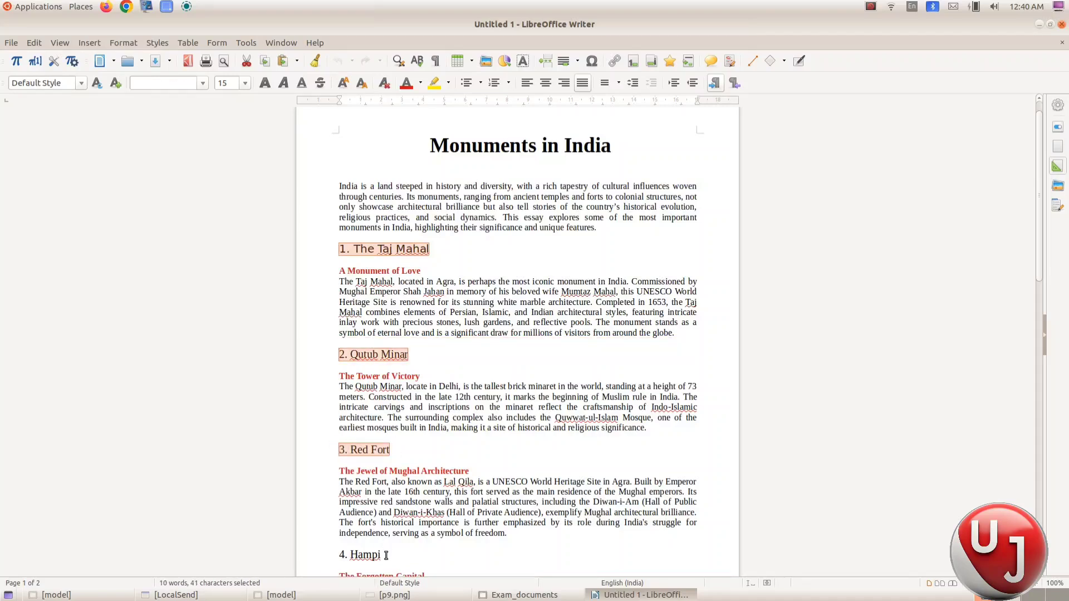
{"action": "left_click_drag", "start_coordinate": [386, 555], "coordinate": [334, 555]}
{"action": "scroll", "coordinate": [459, 501], "scroll_direction": "down", "scroll_amount": 10}
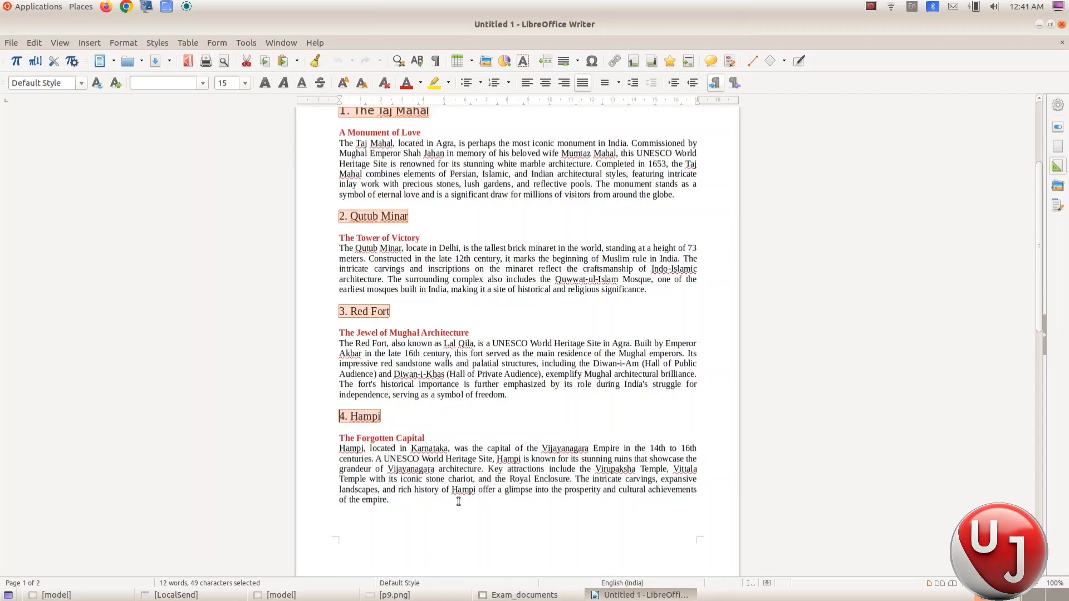
{"action": "scroll", "coordinate": [458, 501], "scroll_direction": "down", "scroll_amount": 5}
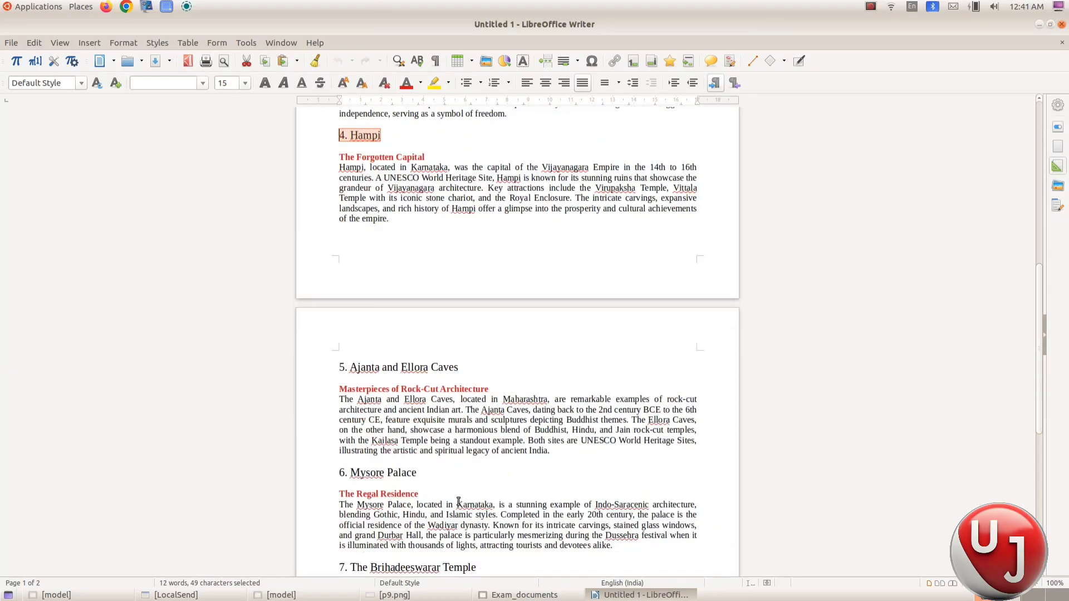
{"action": "scroll", "coordinate": [459, 502], "scroll_direction": "down", "scroll_amount": 2}
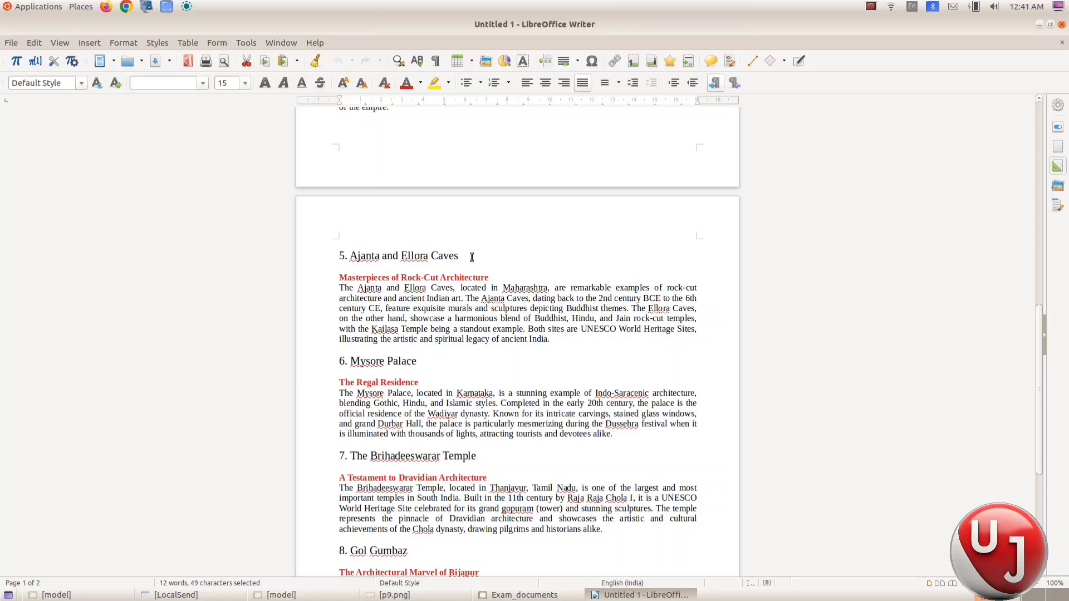
{"action": "left_click_drag", "start_coordinate": [472, 257], "coordinate": [333, 255]}
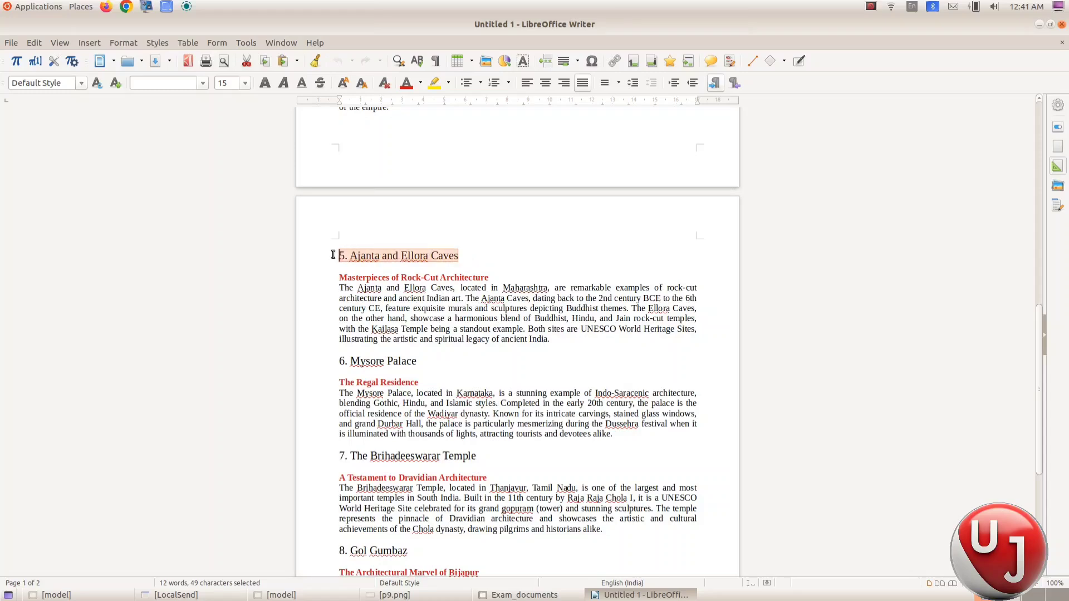
{"action": "left_click_drag", "start_coordinate": [425, 360], "coordinate": [325, 360]}
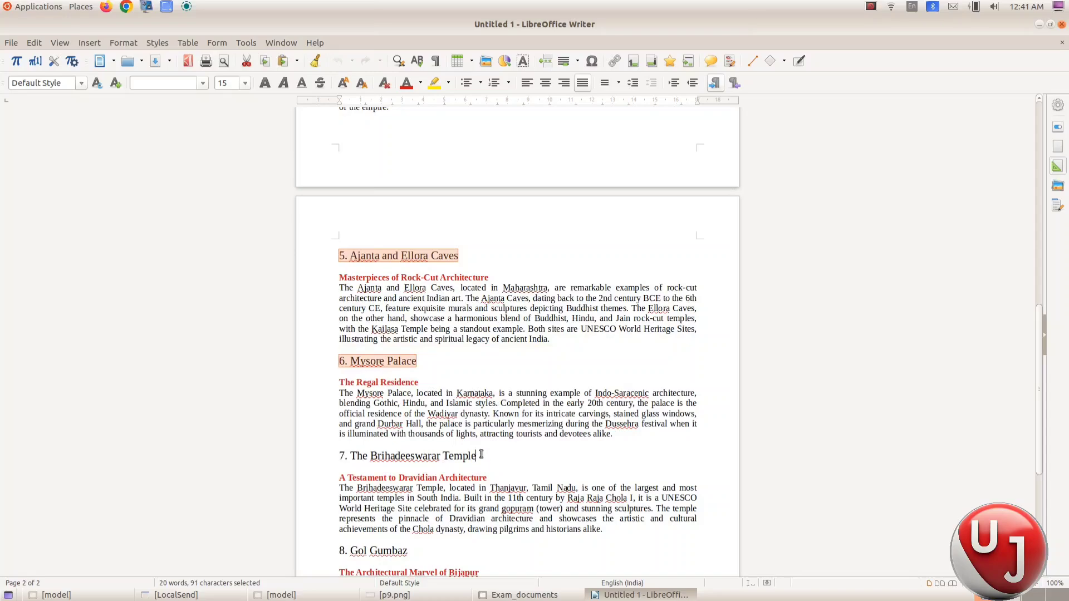
{"action": "left_click_drag", "start_coordinate": [481, 454], "coordinate": [324, 452]}
{"action": "scroll", "coordinate": [463, 459], "scroll_direction": "down", "scroll_amount": 7}
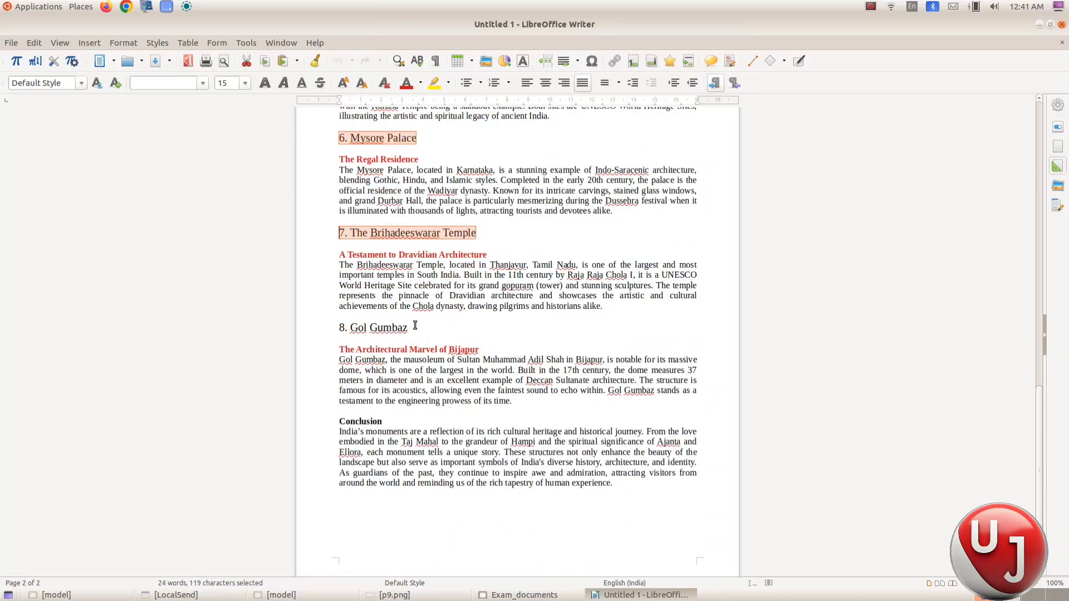
{"action": "left_click_drag", "start_coordinate": [415, 325], "coordinate": [331, 331]}
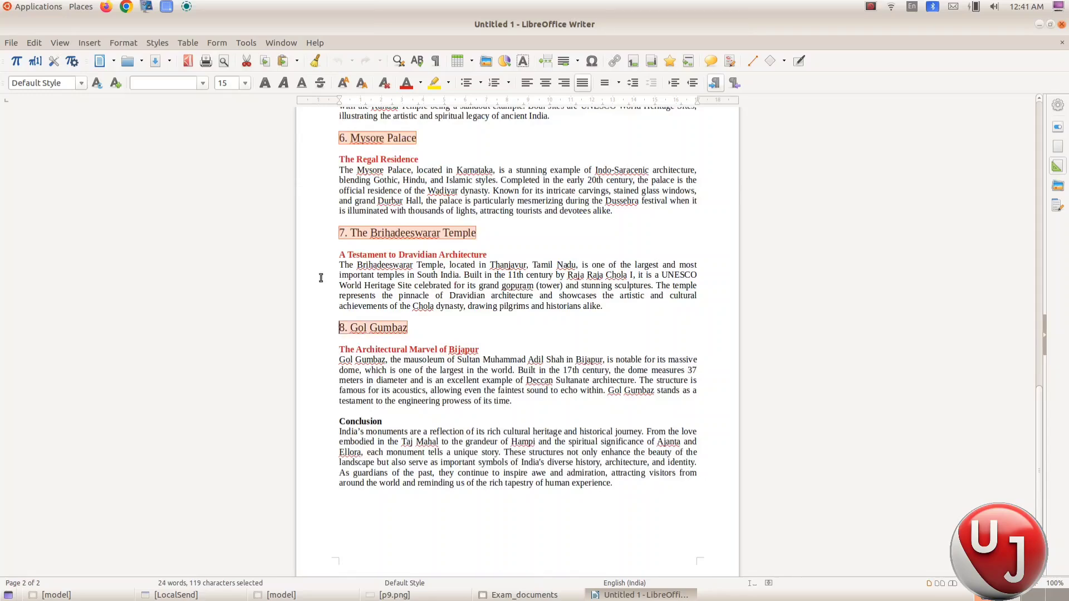
{"action": "left_click", "coordinate": [81, 83]}
{"action": "left_click", "coordinate": [72, 209]}
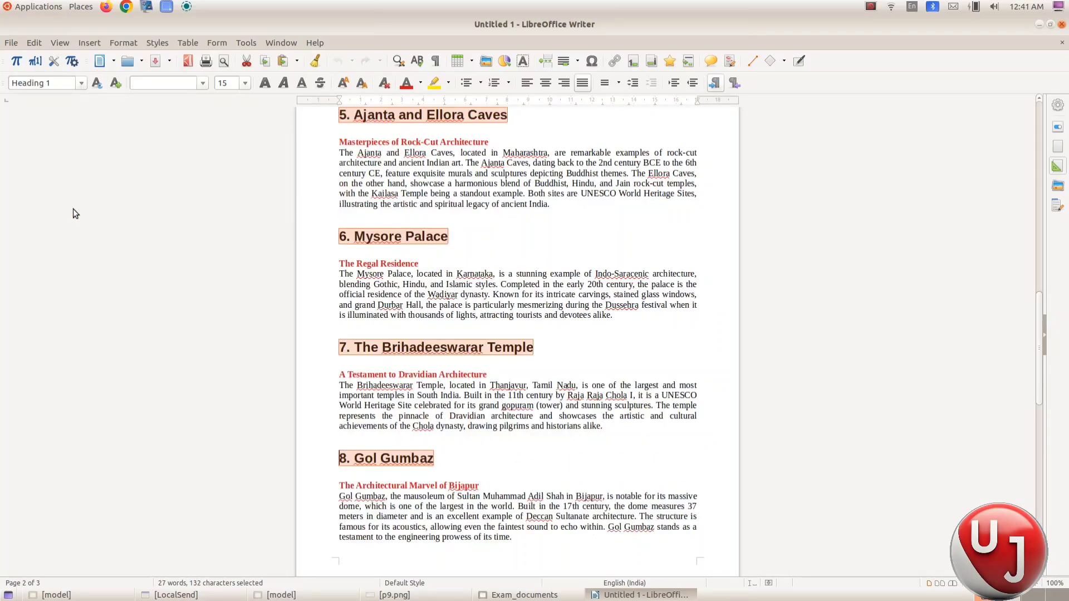
- Apply the Heading 2 style to all eight red subheadings, from The Architectural Marvel of Bijapur back to A Monument of Love
{"action": "scroll", "coordinate": [368, 318], "scroll_direction": "down", "scroll_amount": 5}
{"action": "scroll", "coordinate": [367, 316], "scroll_direction": "down", "scroll_amount": 3}
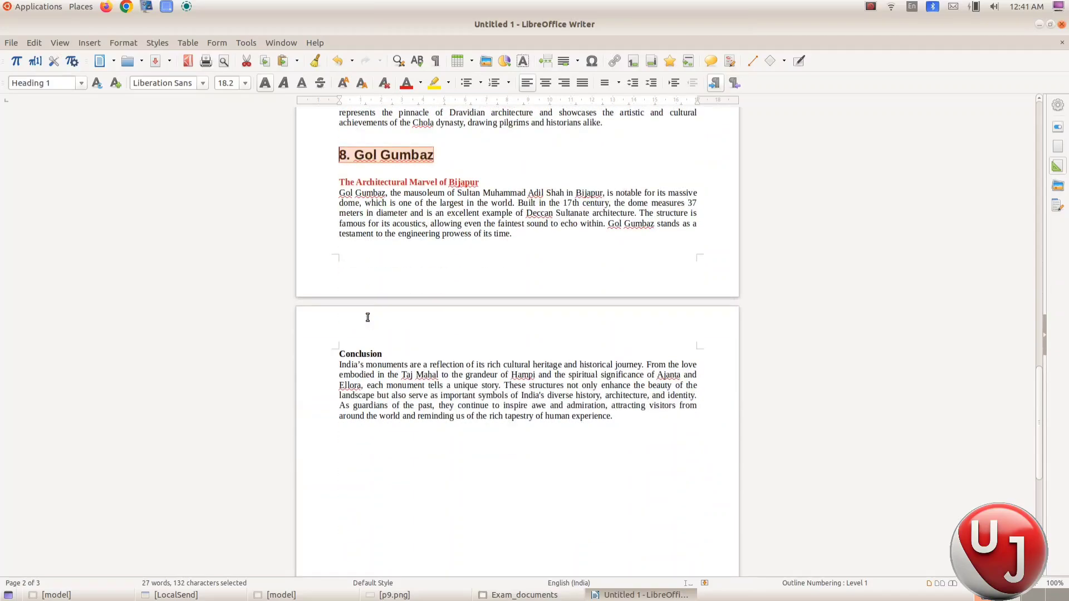
{"action": "scroll", "coordinate": [368, 315], "scroll_direction": "up", "scroll_amount": 2}
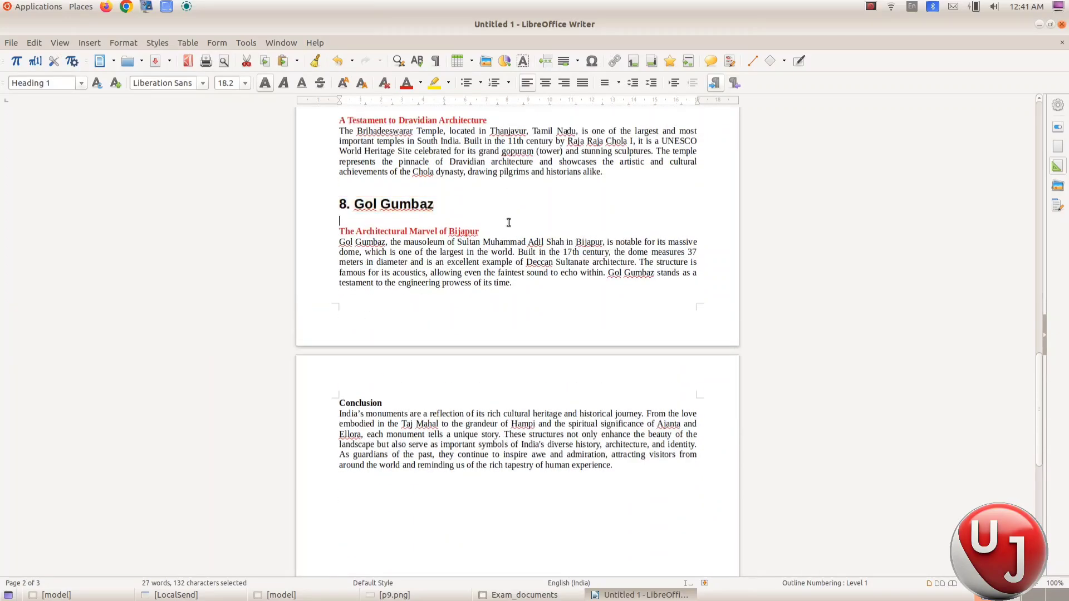
{"action": "left_click_drag", "start_coordinate": [479, 231], "coordinate": [339, 233]}
{"action": "scroll", "coordinate": [511, 260], "scroll_direction": "up", "scroll_amount": 2}
{"action": "scroll", "coordinate": [511, 260], "scroll_direction": "up", "scroll_amount": 3}
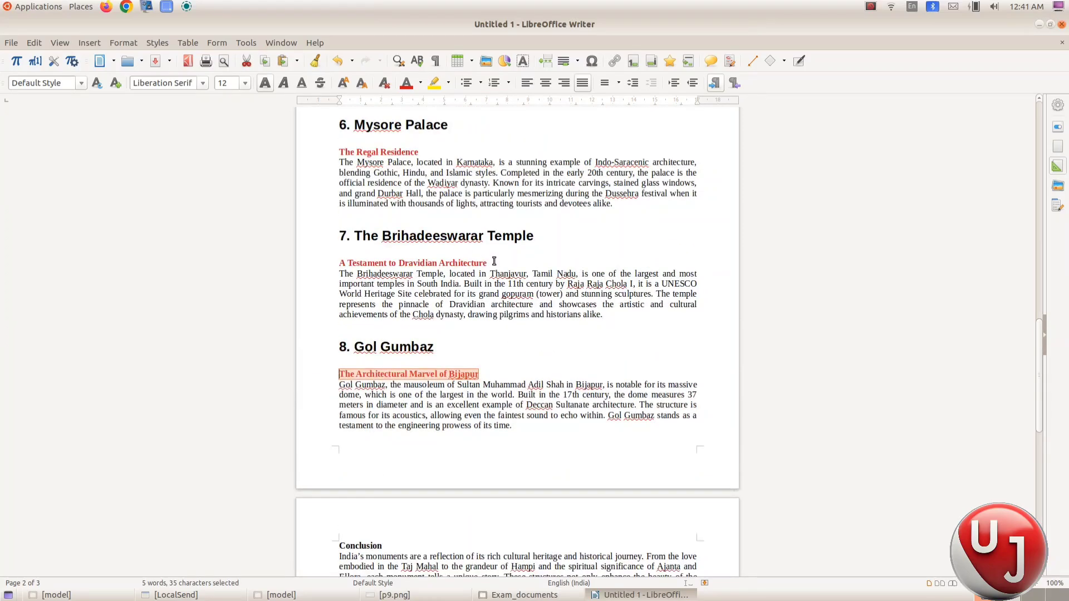
{"action": "left_click_drag", "start_coordinate": [493, 261], "coordinate": [338, 262]}
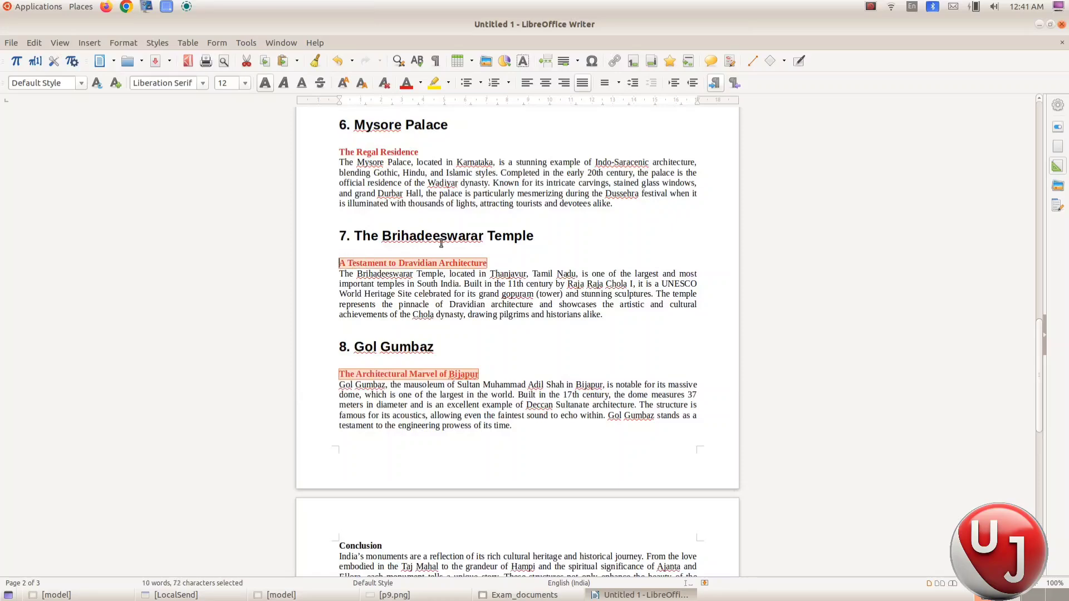
{"action": "left_click_drag", "start_coordinate": [425, 151], "coordinate": [338, 152]}
{"action": "scroll", "coordinate": [483, 235], "scroll_direction": "up", "scroll_amount": 5}
{"action": "left_click_drag", "start_coordinate": [501, 224], "coordinate": [338, 224]}
{"action": "scroll", "coordinate": [476, 251], "scroll_direction": "up", "scroll_amount": 8}
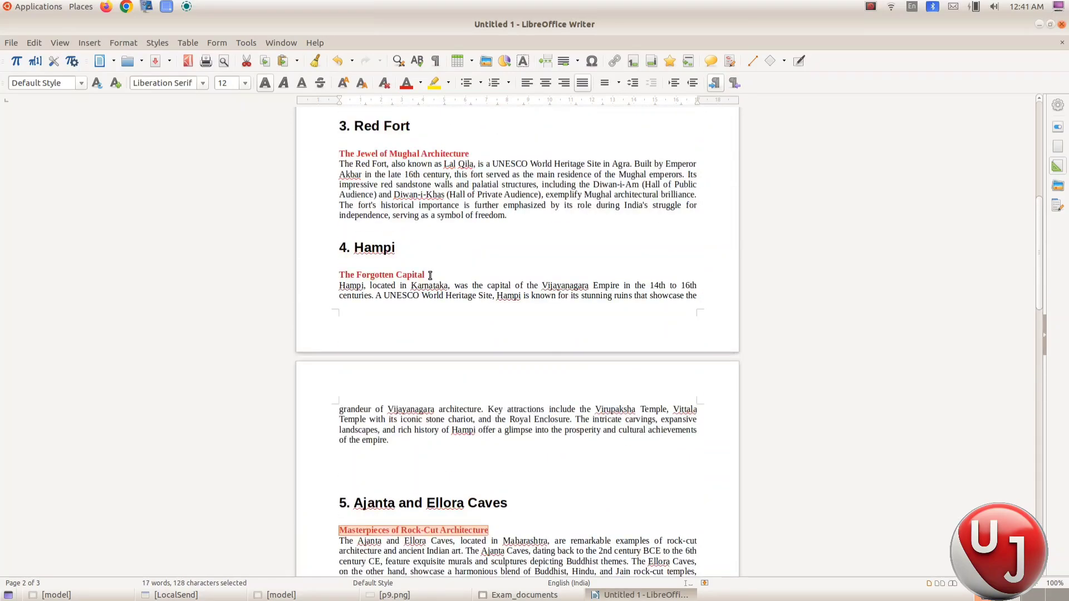
{"action": "left_click_drag", "start_coordinate": [430, 274], "coordinate": [332, 272]}
{"action": "left_click_drag", "start_coordinate": [479, 150], "coordinate": [337, 153]}
{"action": "scroll", "coordinate": [480, 195], "scroll_direction": "up", "scroll_amount": 8}
{"action": "left_click_drag", "start_coordinate": [423, 266], "coordinate": [337, 266]}
{"action": "left_click_drag", "start_coordinate": [430, 145], "coordinate": [332, 144]}
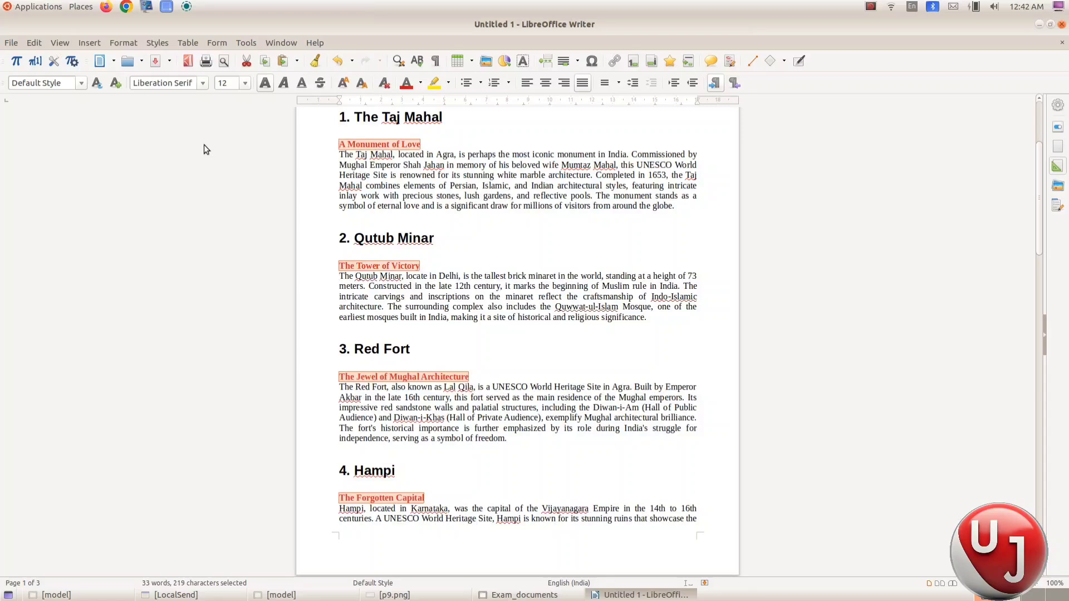
{"action": "left_click", "coordinate": [82, 82]}
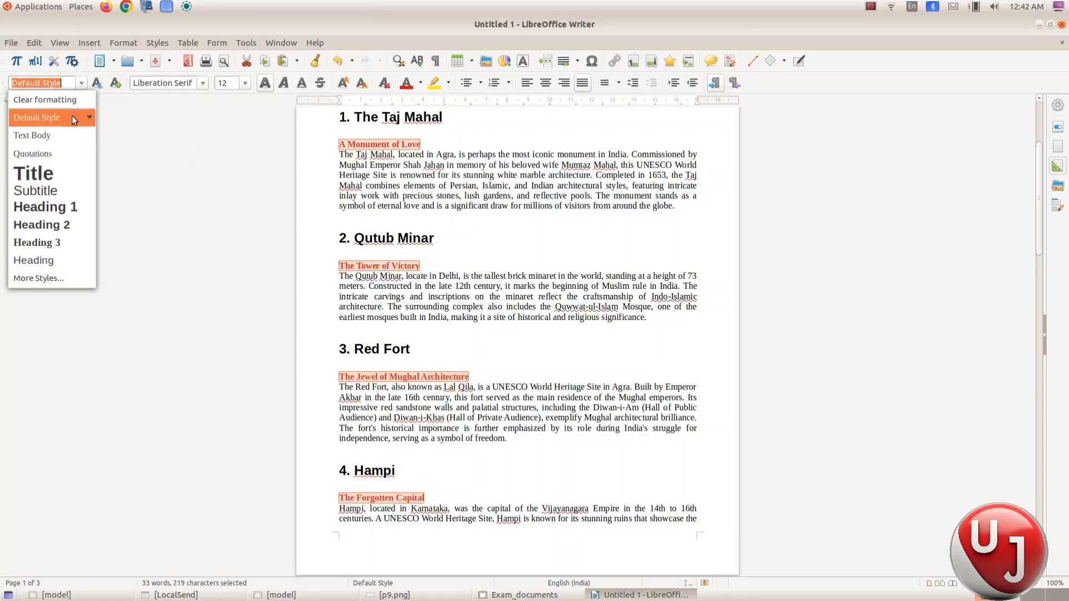
{"action": "left_click", "coordinate": [69, 225]}
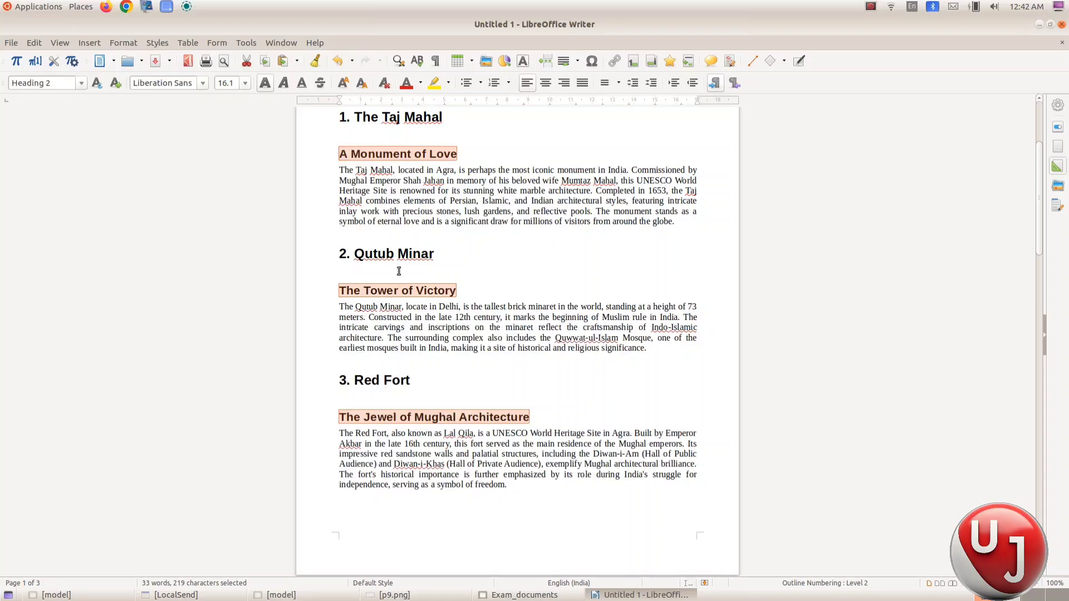
- Place the cursor in the Qutub Minar heading and open the Heading 1 paragraph style for editing
{"action": "left_click", "coordinate": [390, 247]}
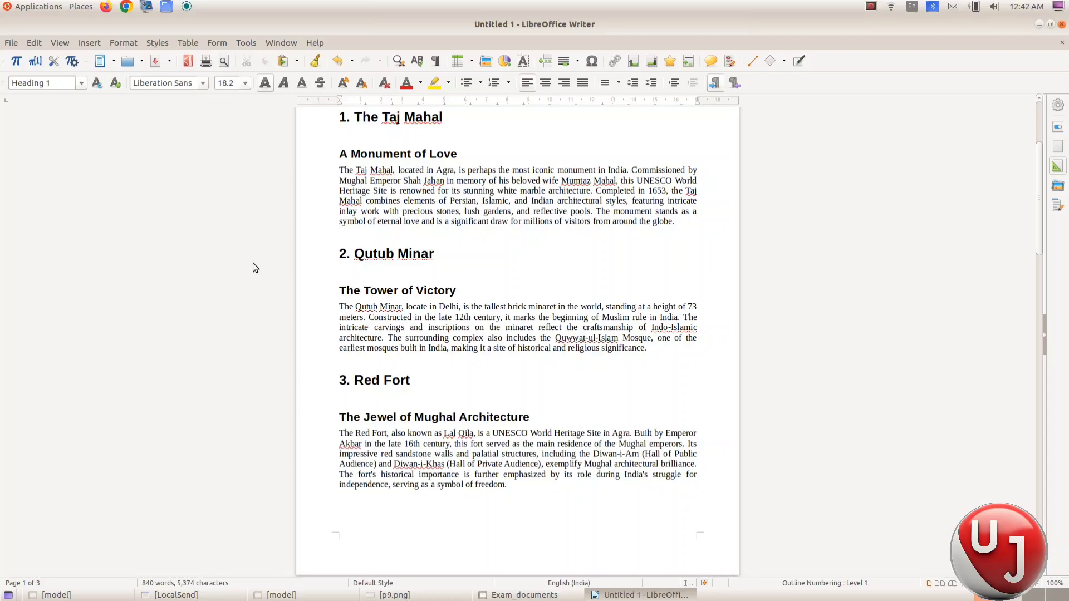
{"action": "scroll", "coordinate": [253, 268], "scroll_direction": "up", "scroll_amount": 3}
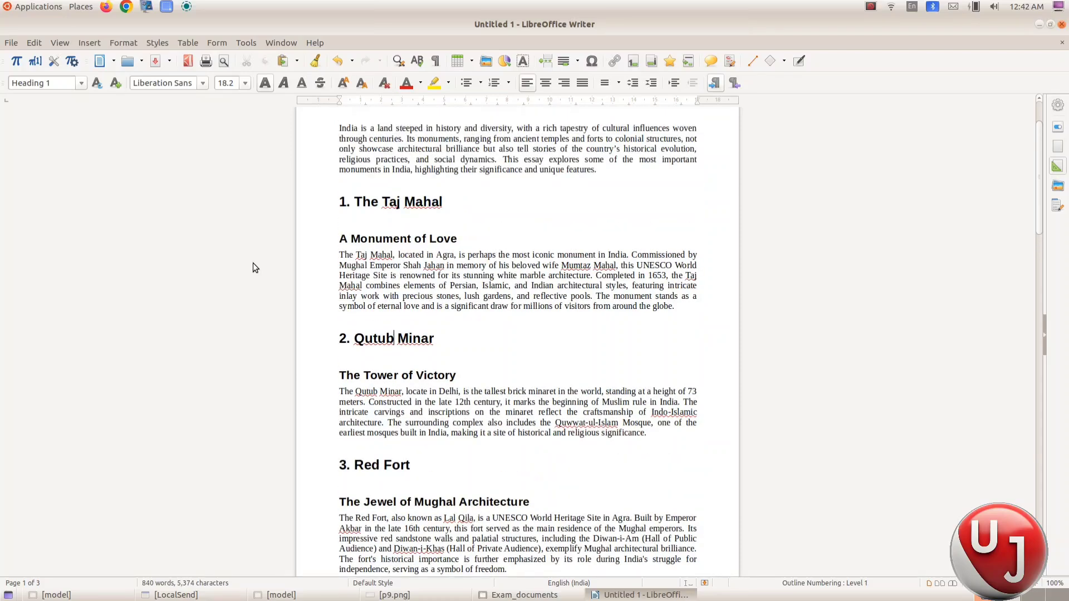
{"action": "scroll", "coordinate": [252, 268], "scroll_direction": "up", "scroll_amount": 3}
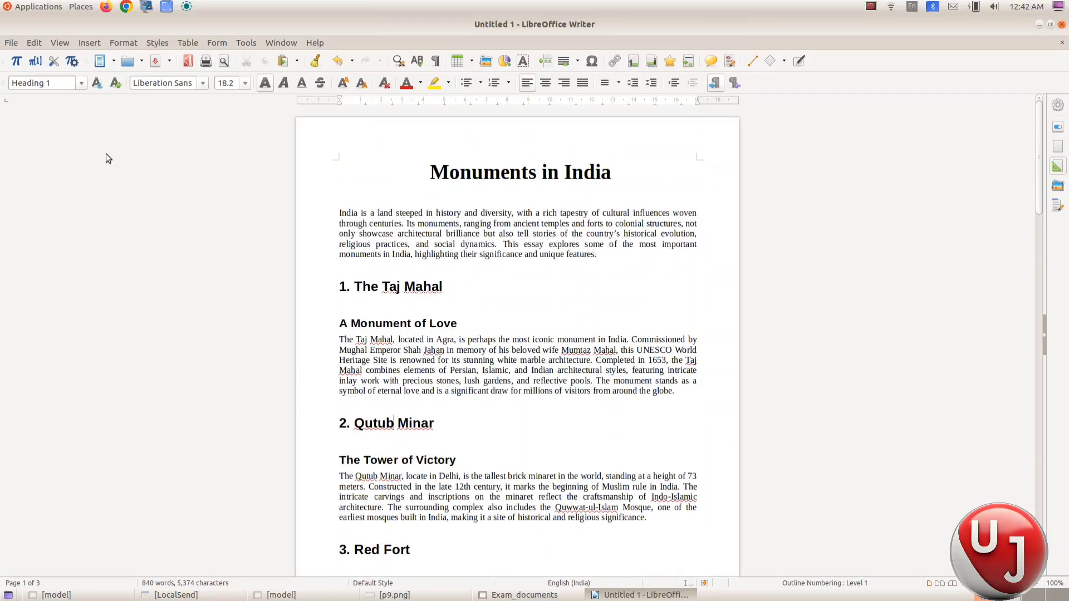
{"action": "left_click", "coordinate": [81, 83]}
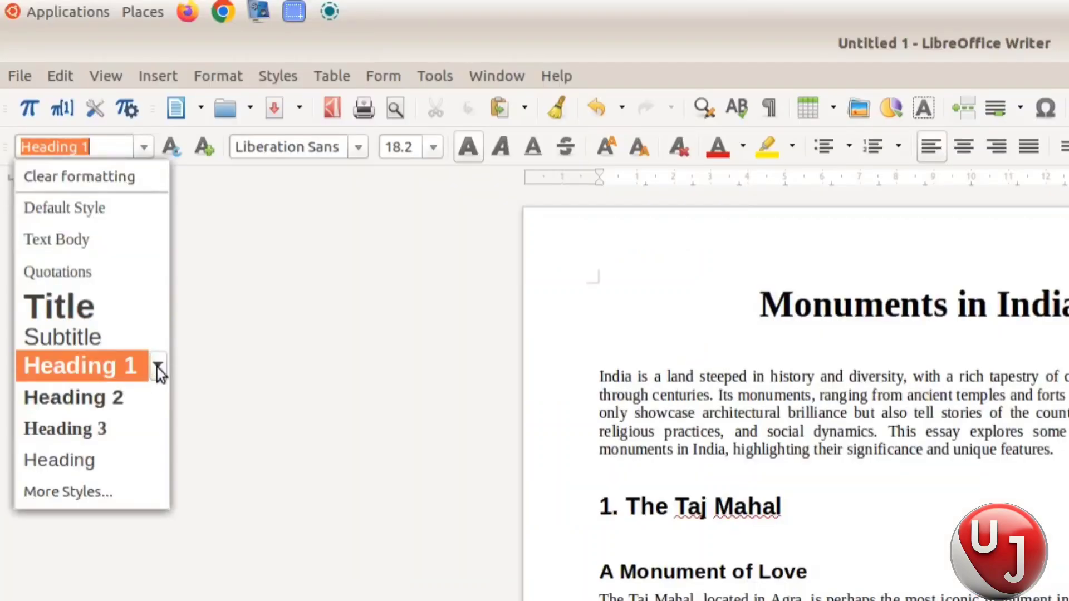
{"action": "left_click", "coordinate": [158, 369]}
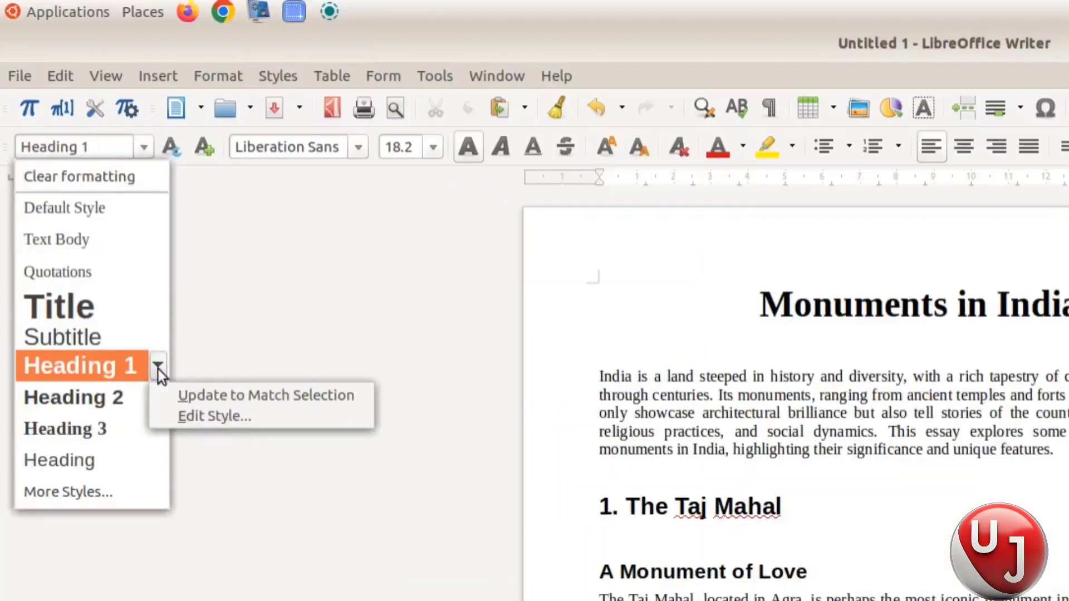
{"action": "left_click", "coordinate": [202, 419]}
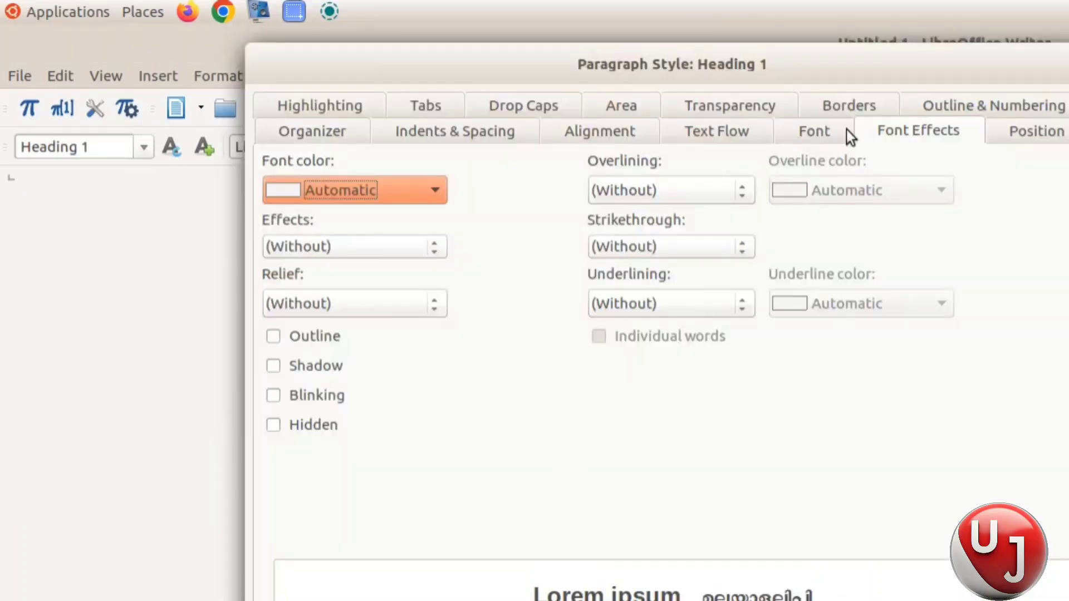
- Set the Heading 1 style's Western text font family to BABEL Unicode and its size to 135%
{"action": "left_click", "coordinate": [823, 129]}
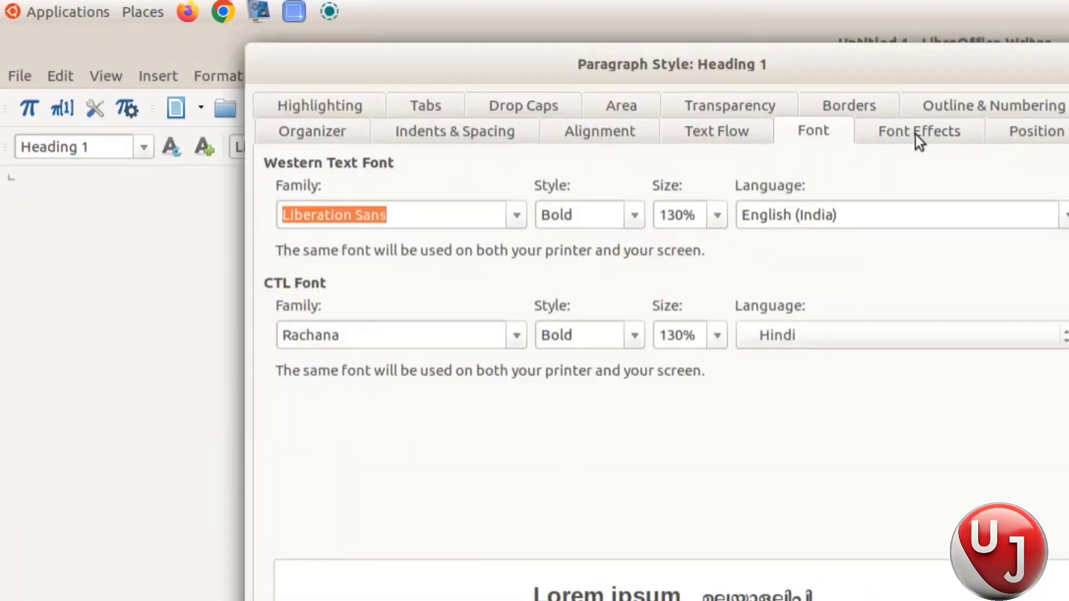
{"action": "left_click", "coordinate": [916, 135]}
{"action": "left_click", "coordinate": [836, 132]}
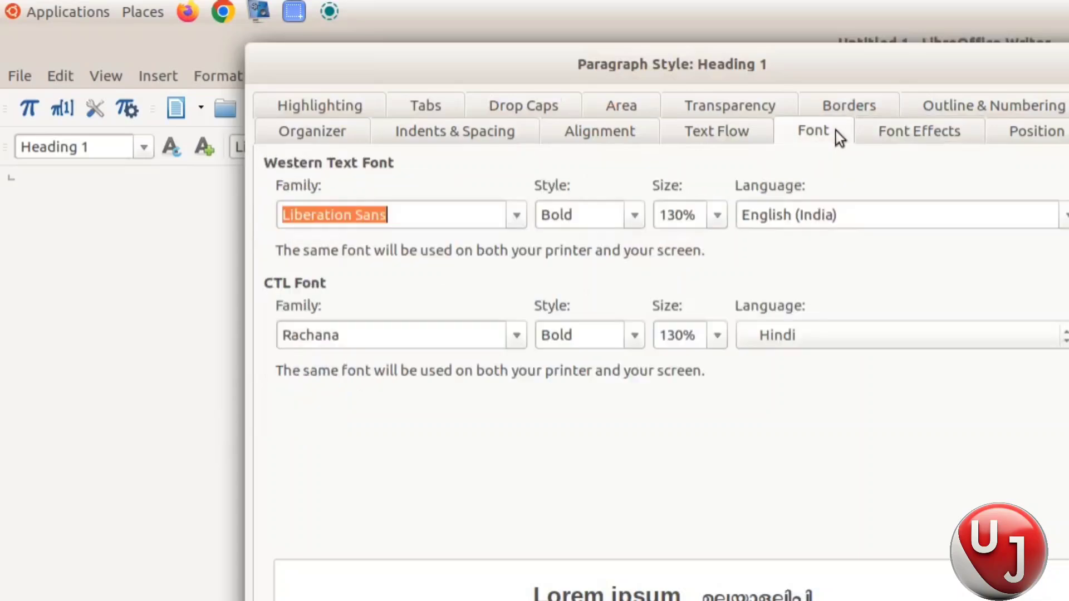
{"action": "left_click", "coordinate": [508, 219]}
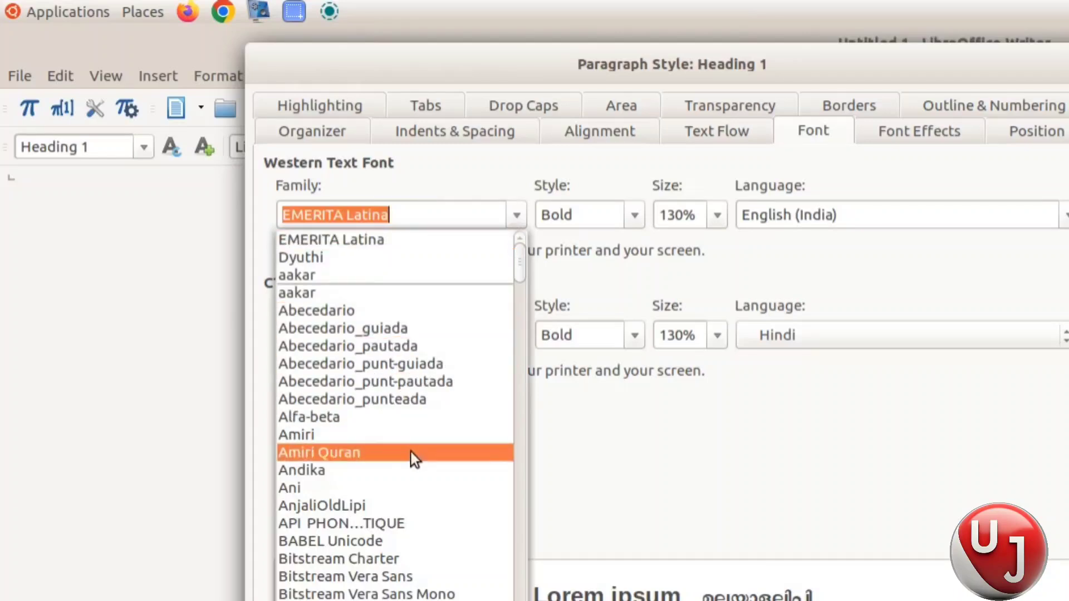
{"action": "left_click", "coordinate": [387, 548]}
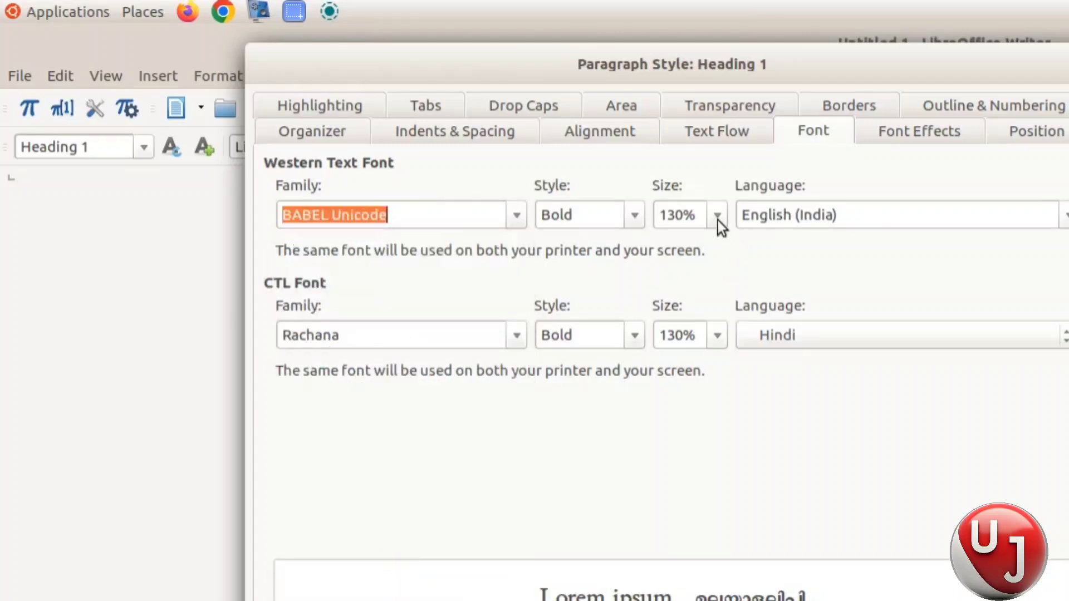
{"action": "left_click", "coordinate": [718, 221]}
{"action": "left_click", "coordinate": [677, 478]}
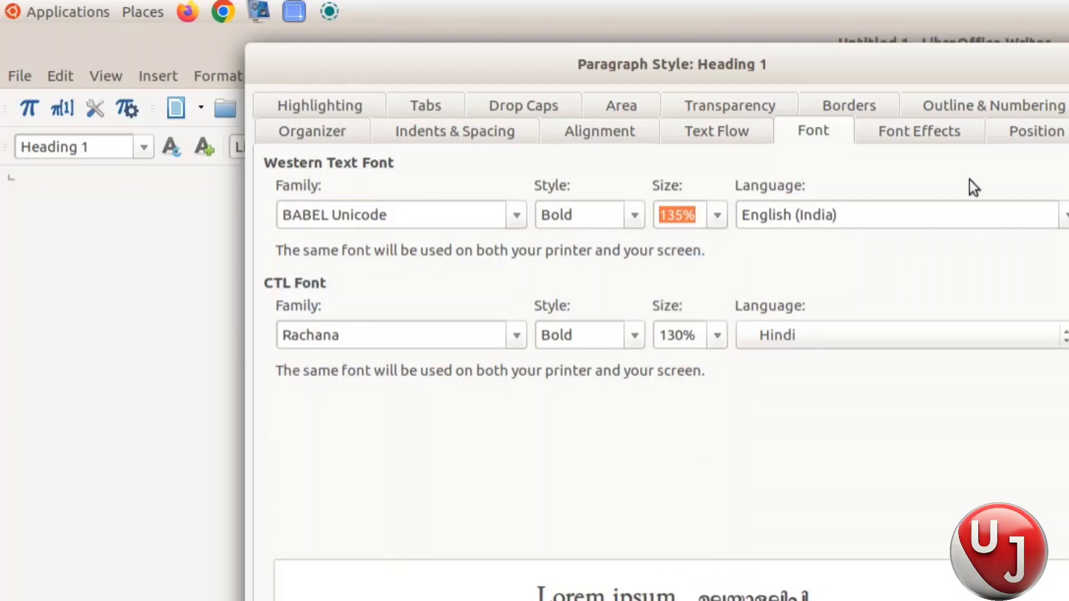
- Set the Heading 1 style's font color to Purple from the standard palette and apply the style changes
{"action": "left_click", "coordinate": [947, 135]}
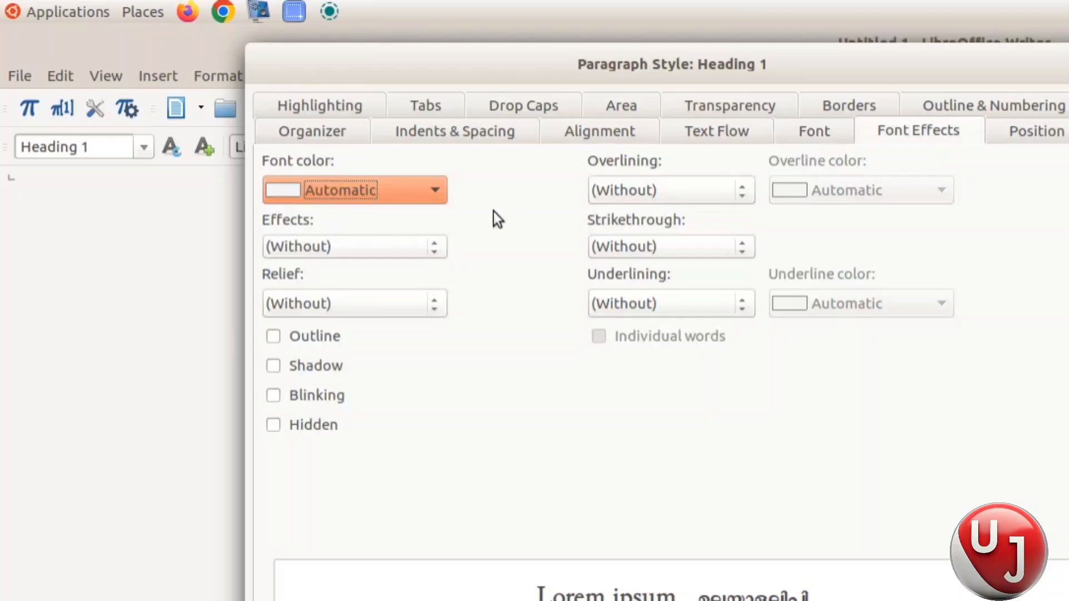
{"action": "left_click", "coordinate": [424, 192]}
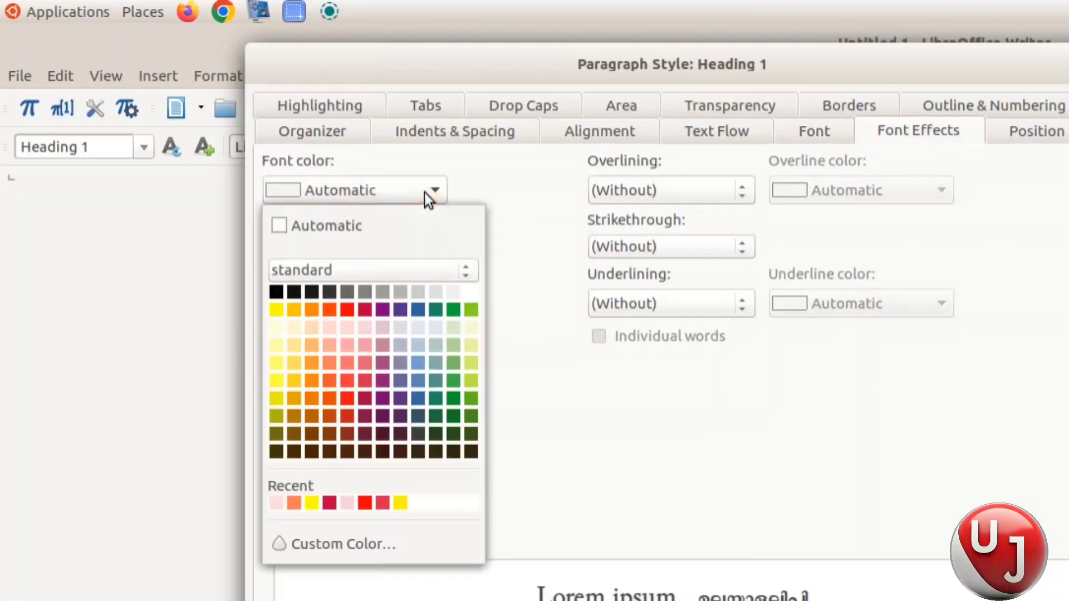
{"action": "left_click", "coordinate": [379, 312]}
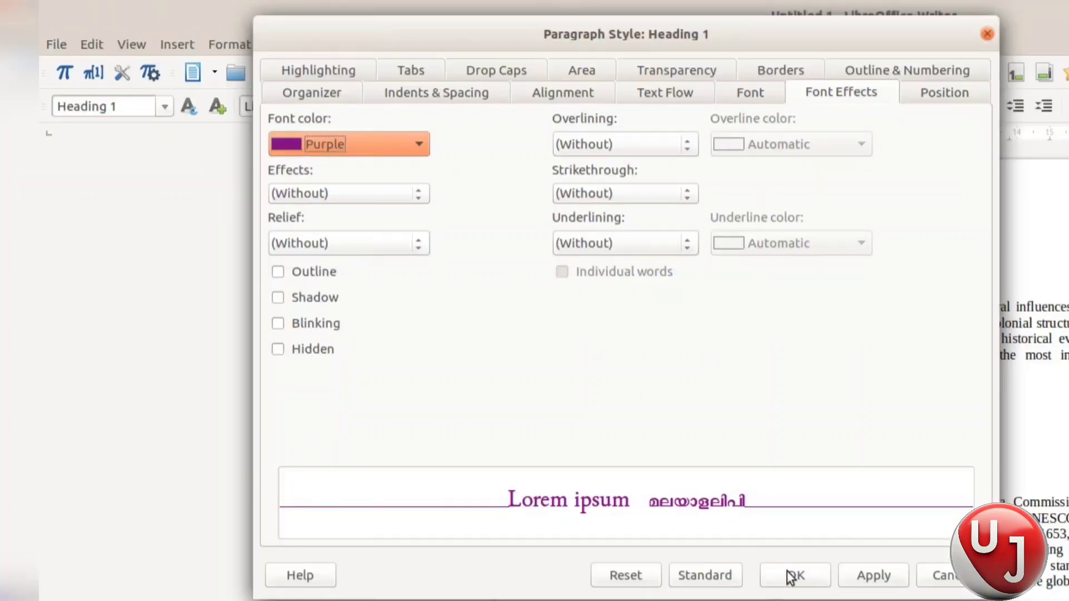
{"action": "left_click", "coordinate": [794, 575]}
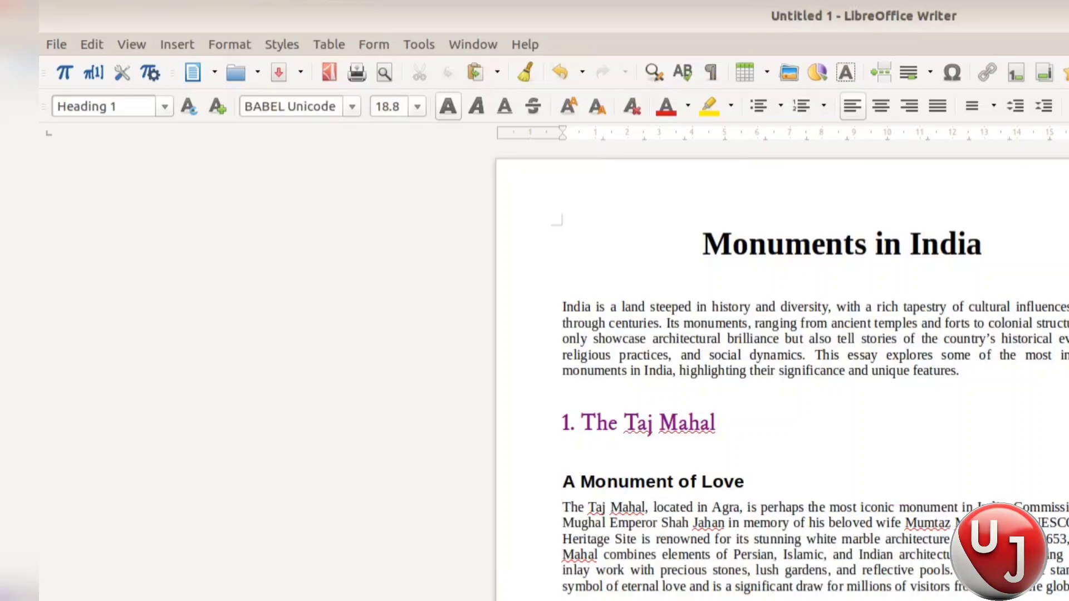
- Check the save instructions in p9.png, then save the document to the home directory's Exam 10 folder with the register number in its file name
{"action": "key", "text": "alt+Tab"}
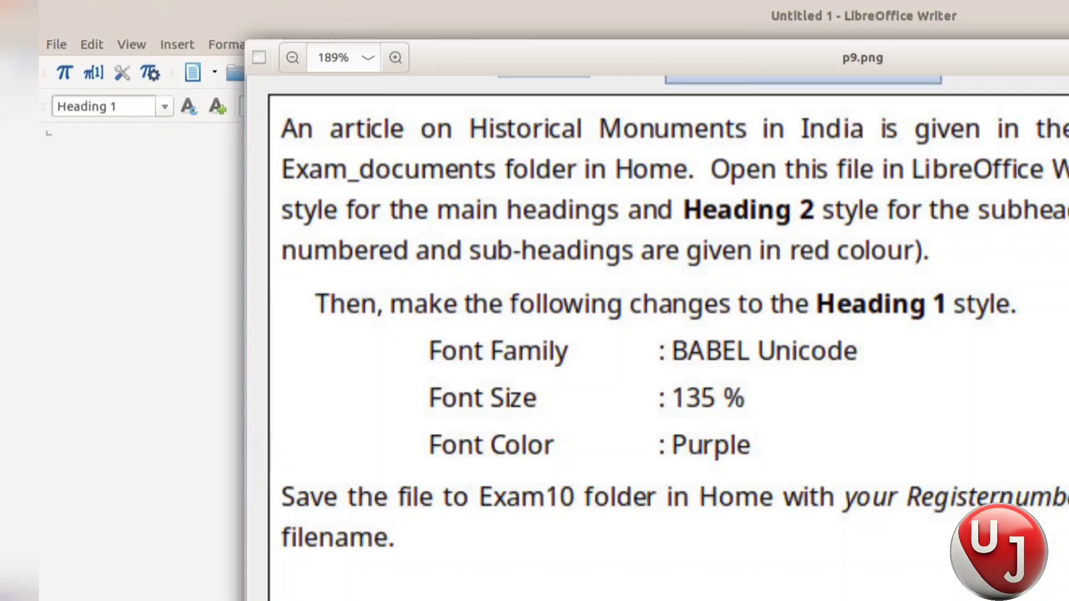
{"action": "key", "text": "alt+Tab"}
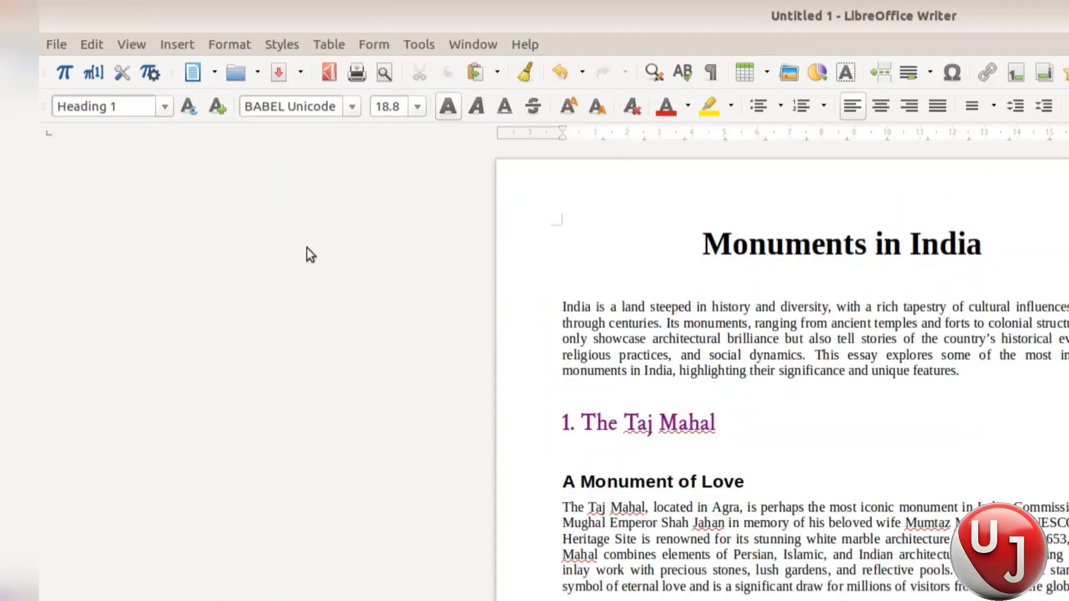
{"action": "left_click", "coordinate": [59, 46]}
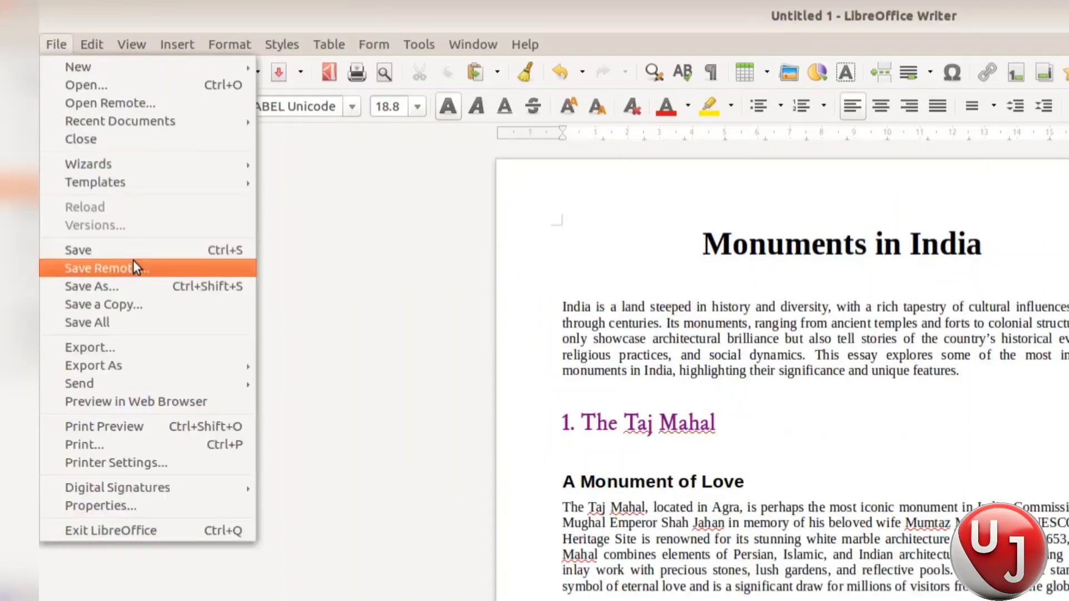
{"action": "left_click", "coordinate": [138, 285]}
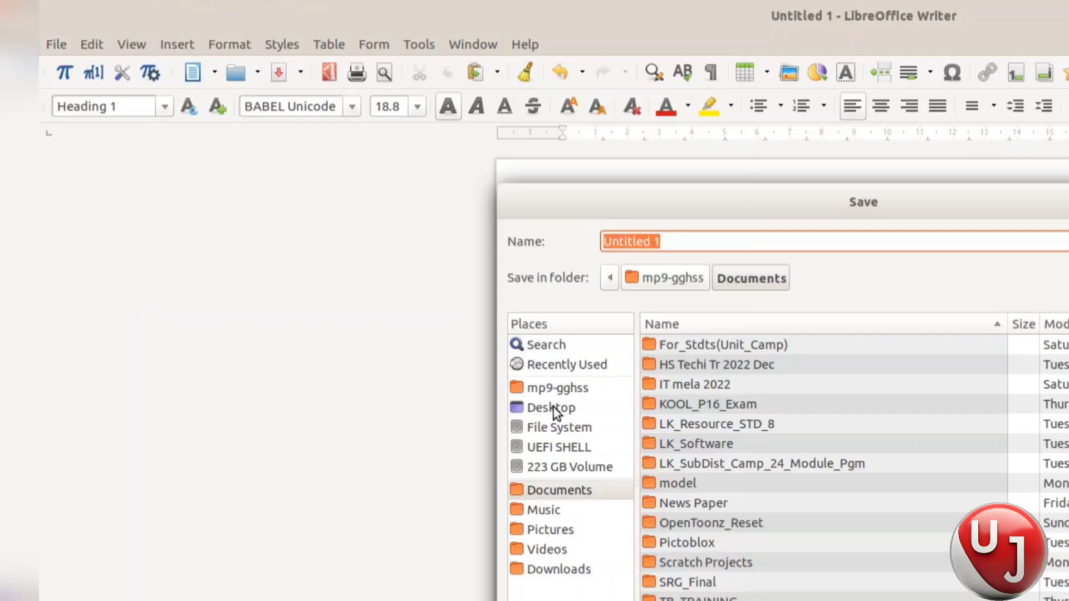
{"action": "left_click", "coordinate": [556, 390]}
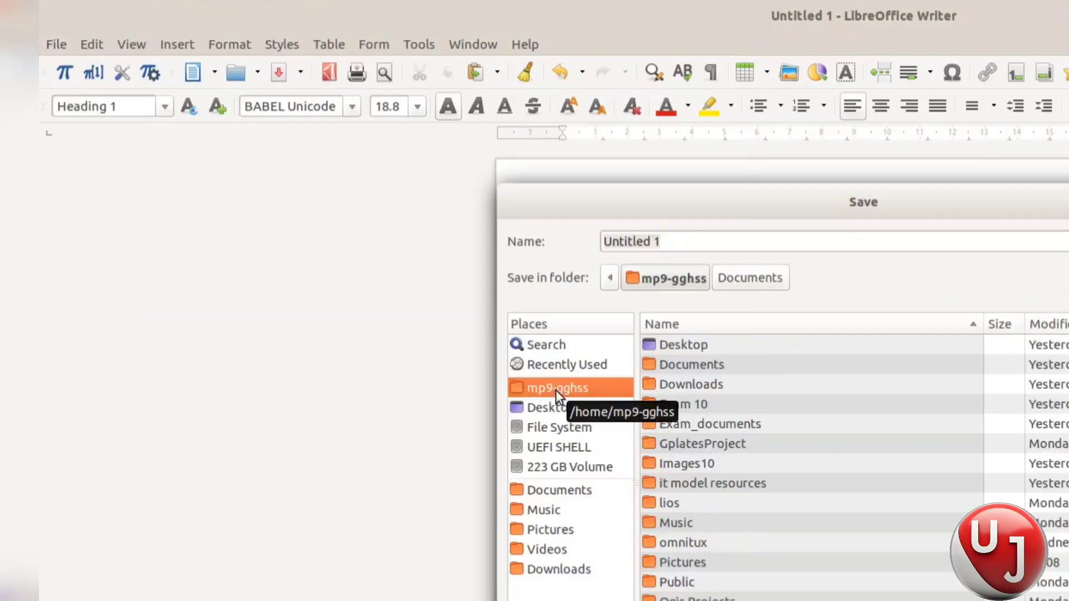
{"action": "double_click", "coordinate": [705, 405]}
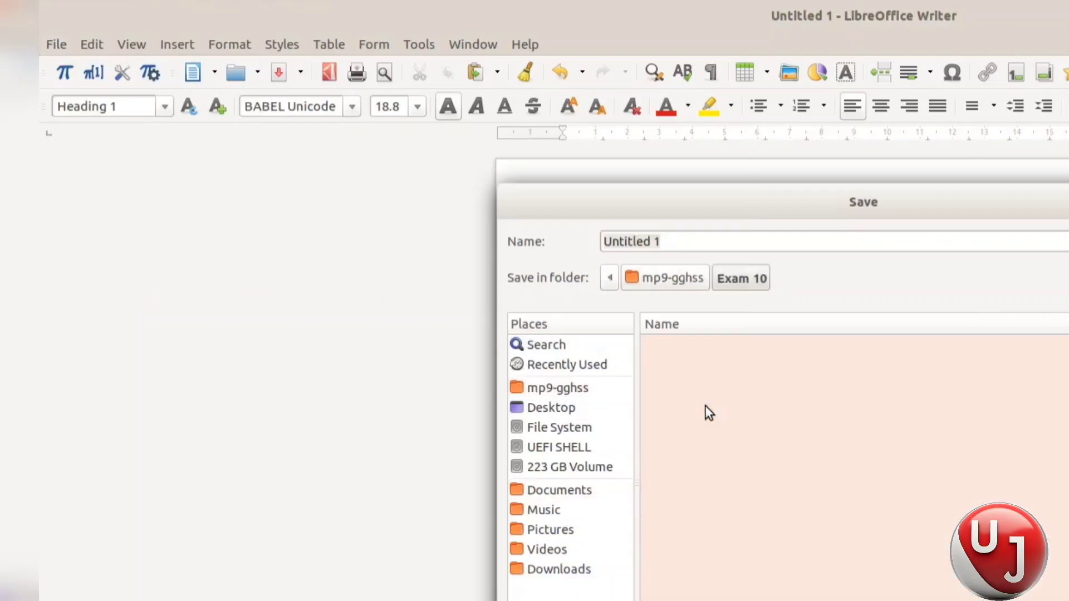
{"action": "left_click", "coordinate": [687, 239]}
{"action": "left_click_drag", "start_coordinate": [687, 238], "coordinate": [530, 230]}
{"action": "type", "text": "4366"}
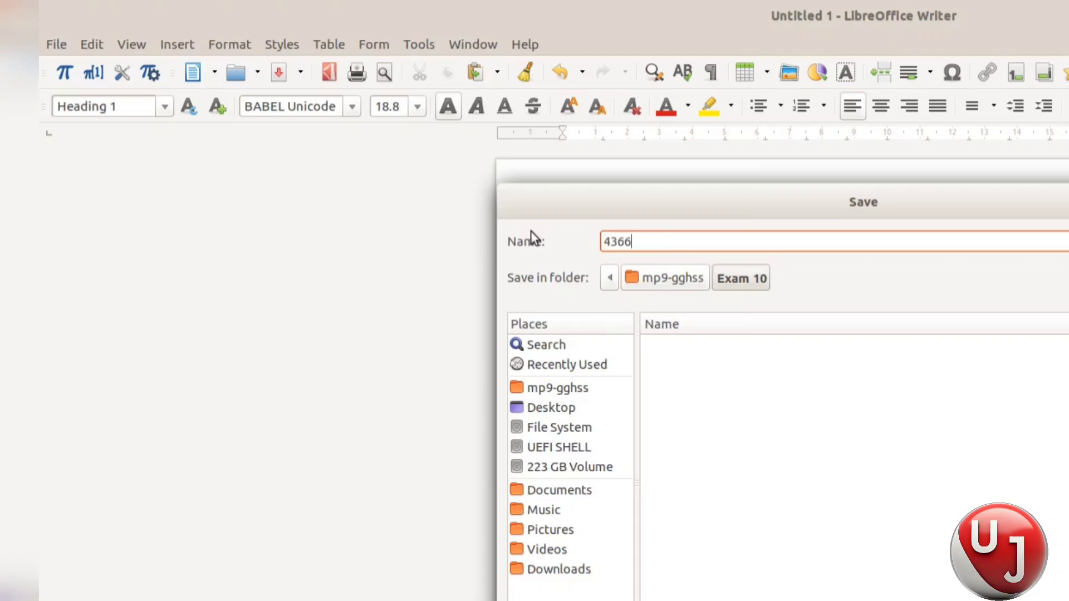
{"action": "type", "text": "887_1188"}
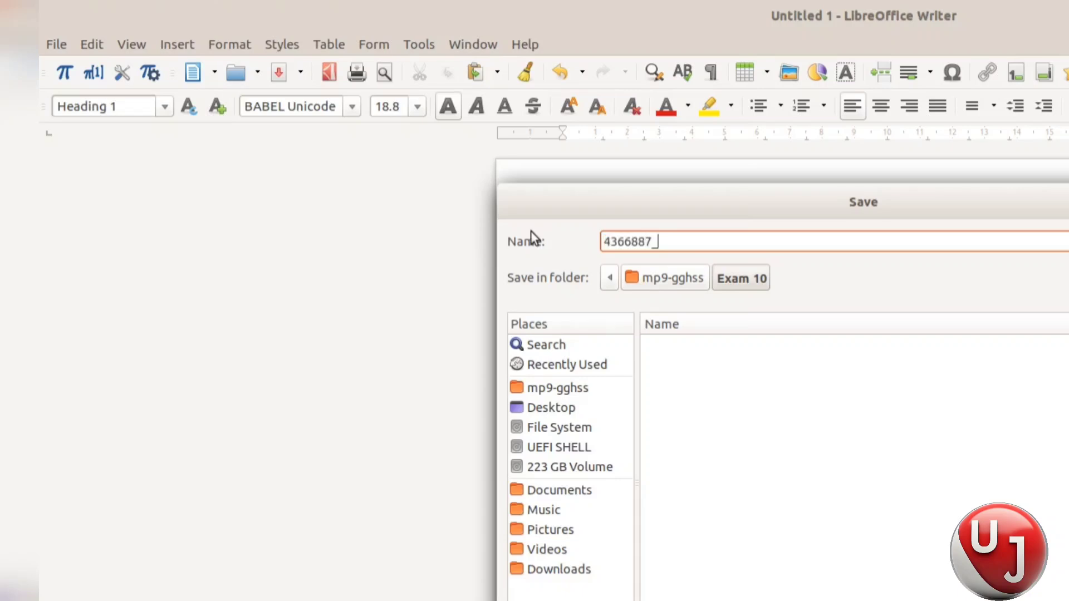